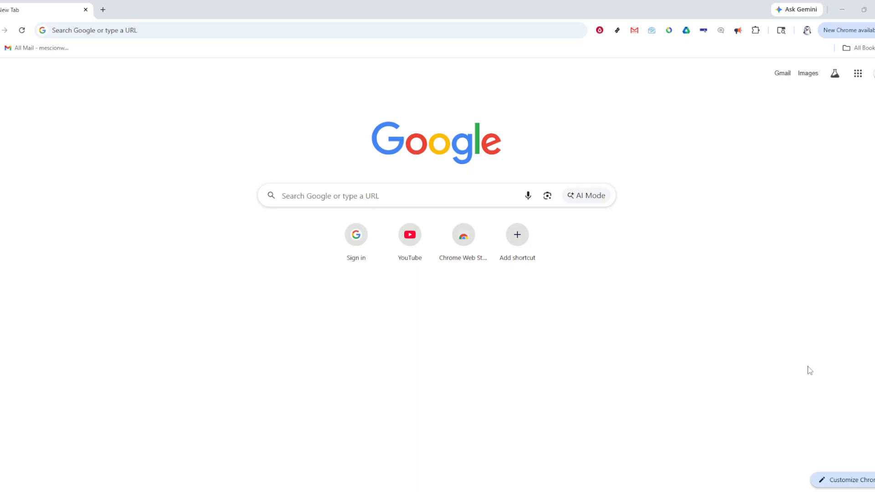
- Switch to the Book2 workbook in Excel and widen the ID and Name columns of both tables on Sheet4
key(alt+Tab)
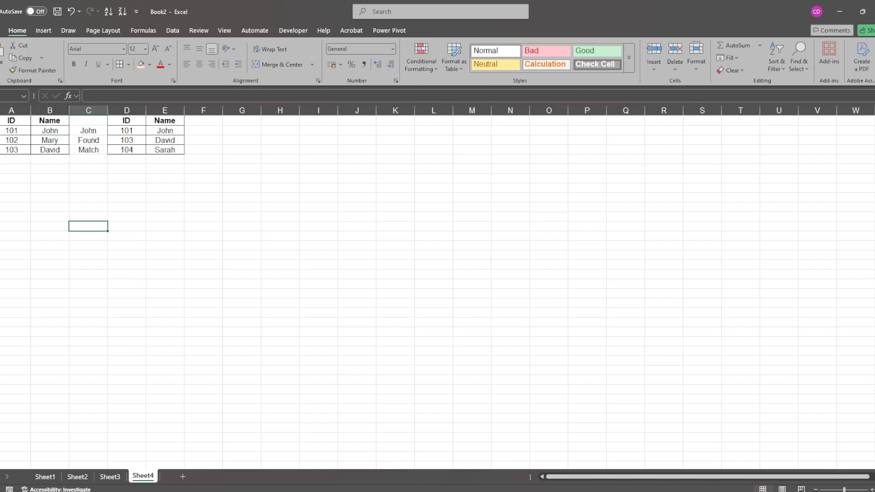
click(7, 118)
click(43, 122)
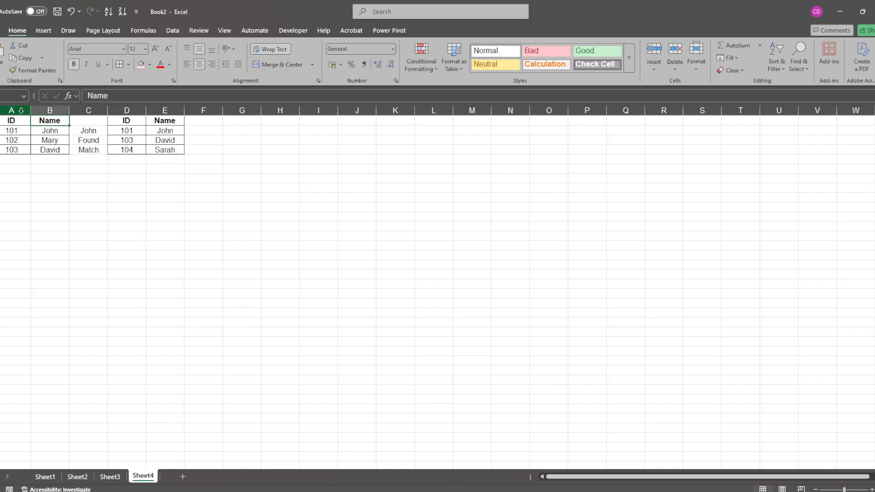
drag(20, 111, 207, 111)
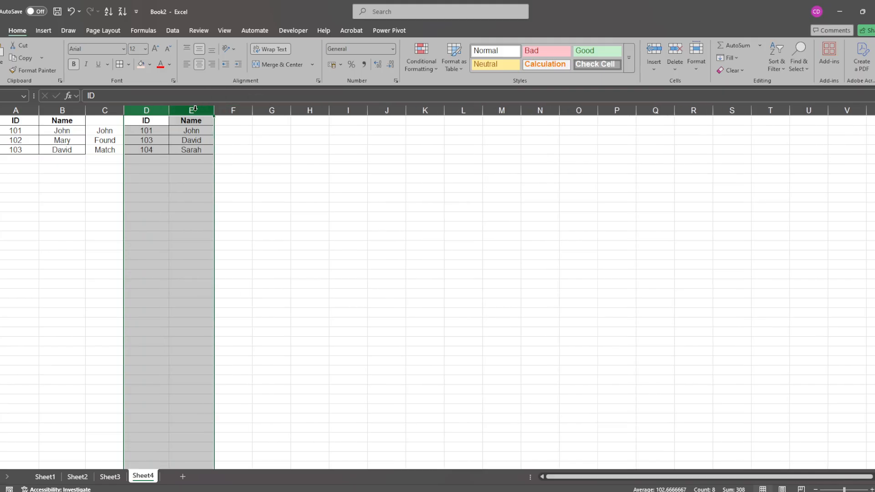
click(48, 206)
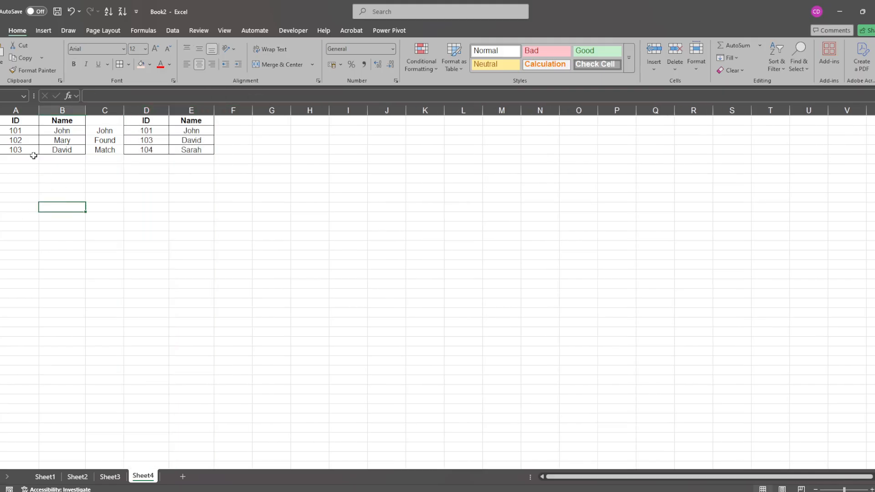
- Examine the ID and Name entries in the first table (A1:B4) and compare them with the IDs in the second table (D1:E4)
click(20, 127)
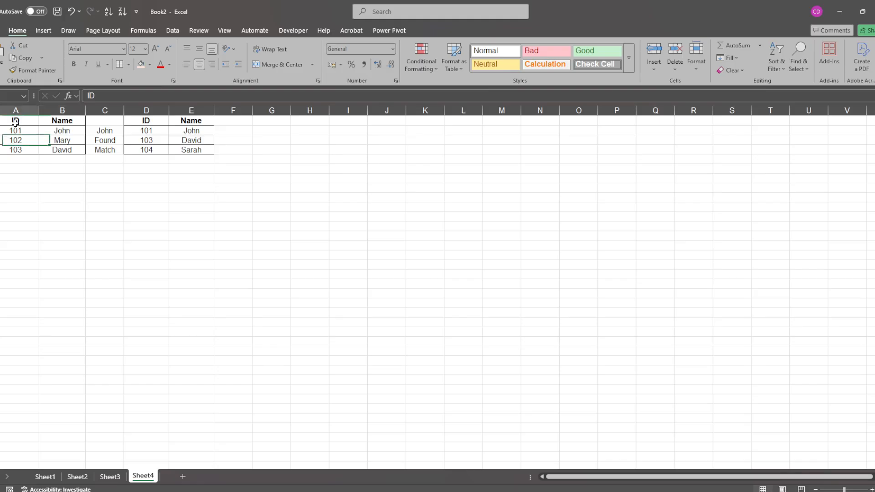
click(51, 121)
click(18, 132)
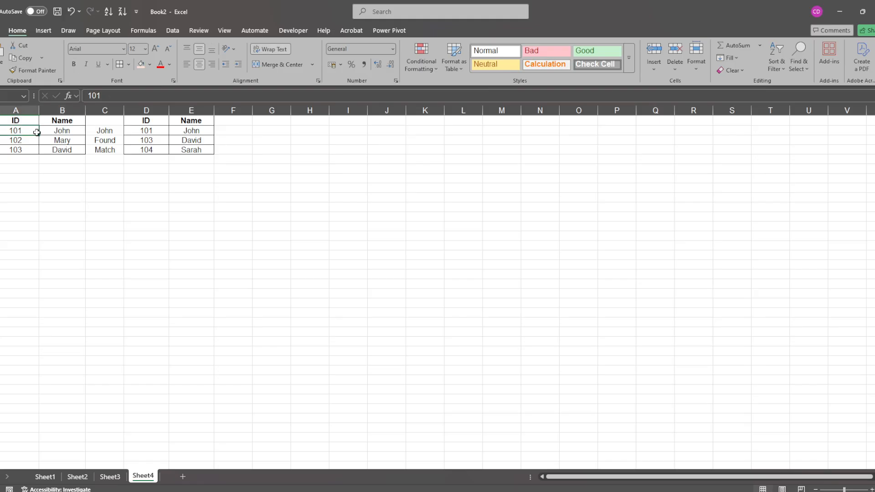
click(5, 138)
click(23, 150)
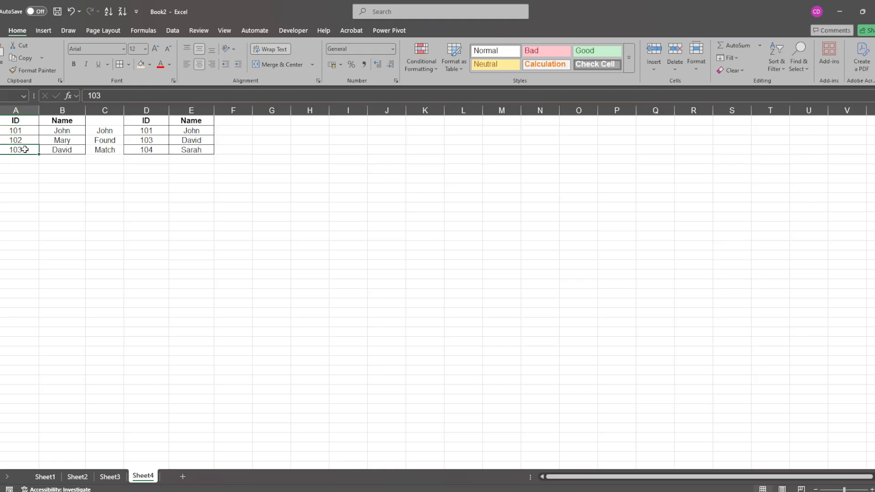
click(64, 150)
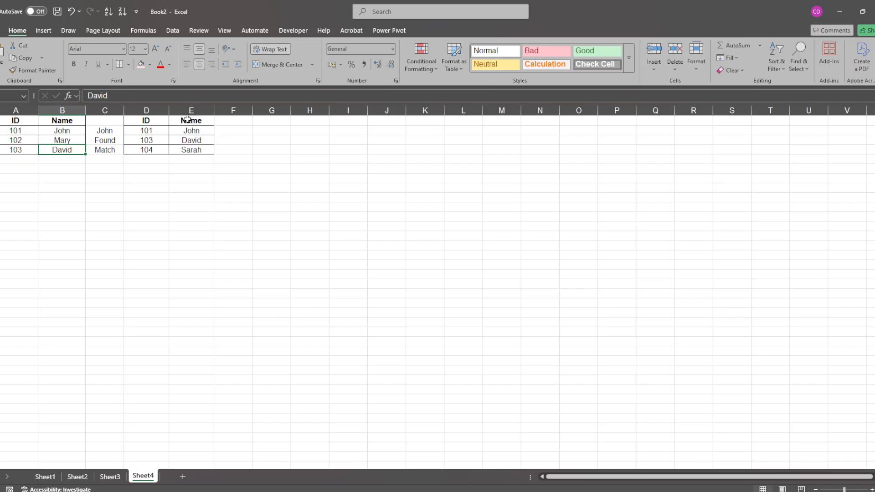
click(143, 130)
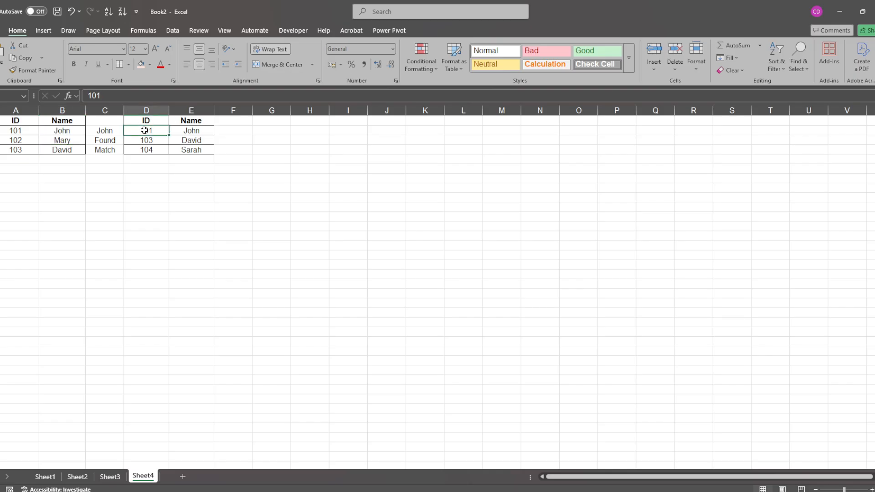
click(145, 140)
click(147, 148)
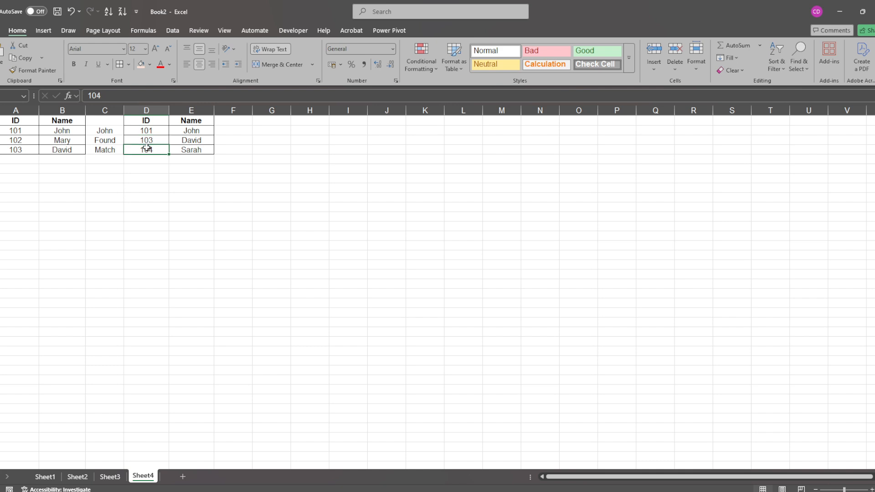
click(165, 211)
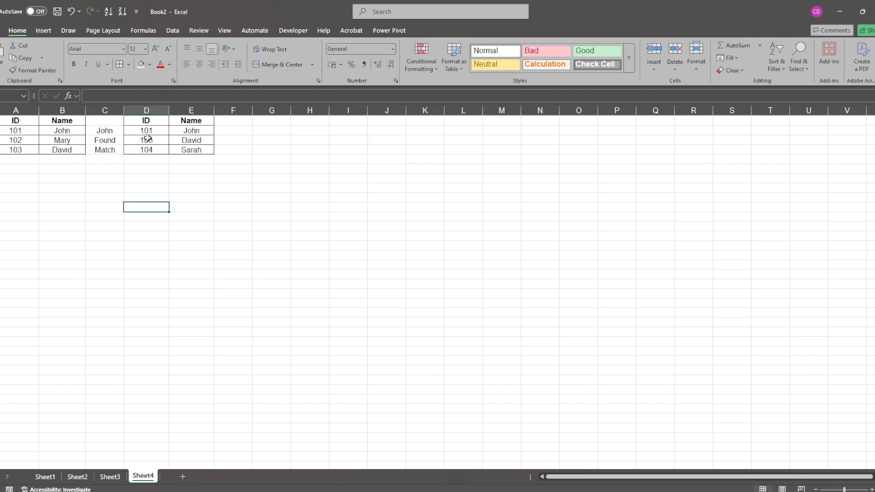
- Review the VLOOKUP formula in cell C2 and shade the cell light orange
click(108, 129)
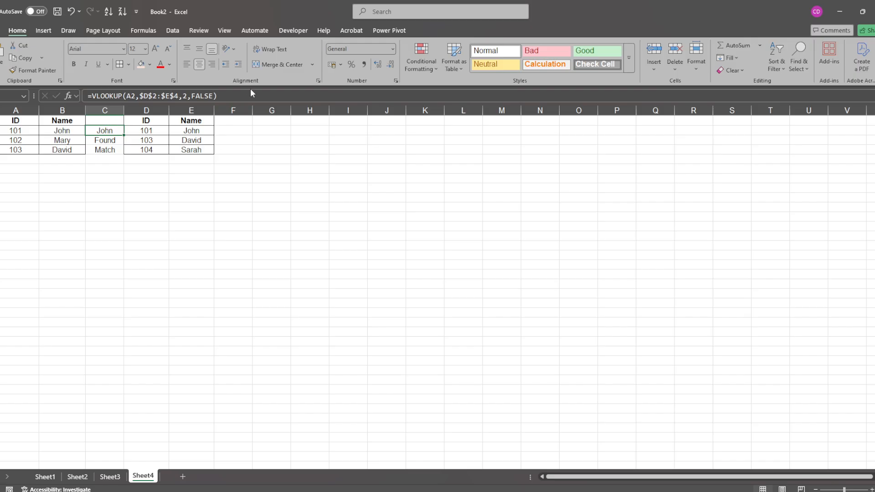
click(238, 95)
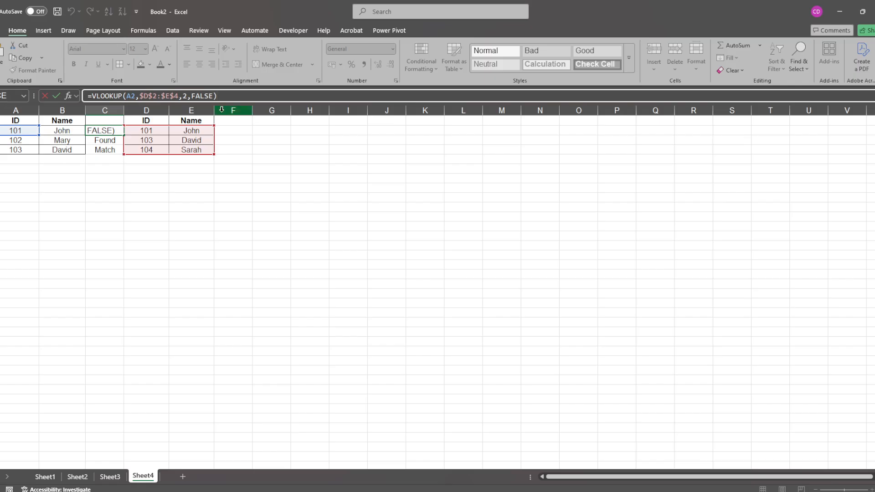
key(Return)
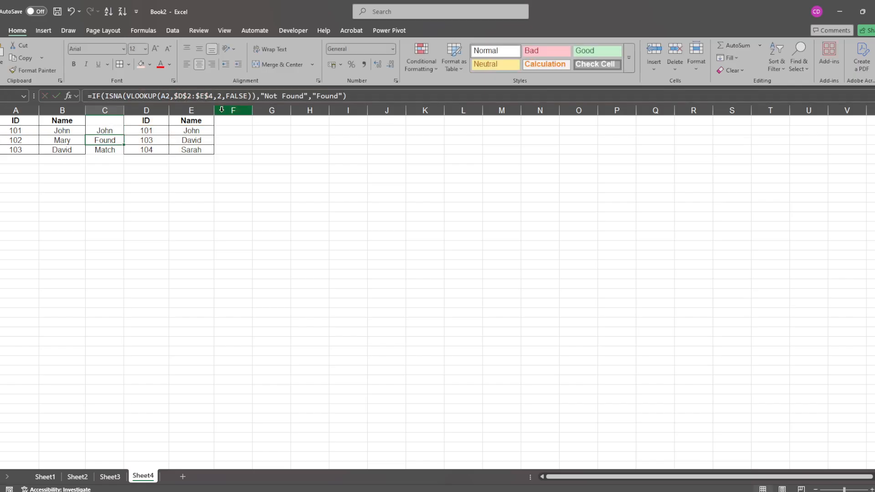
click(106, 131)
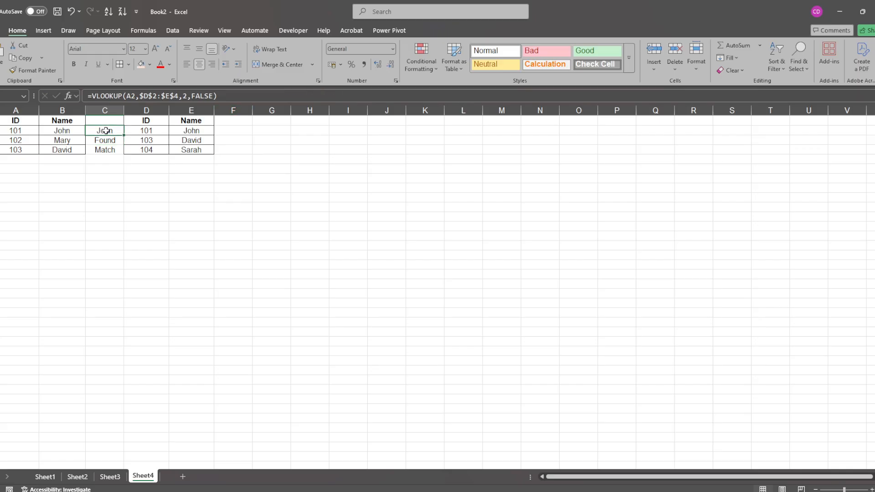
click(144, 62)
click(88, 178)
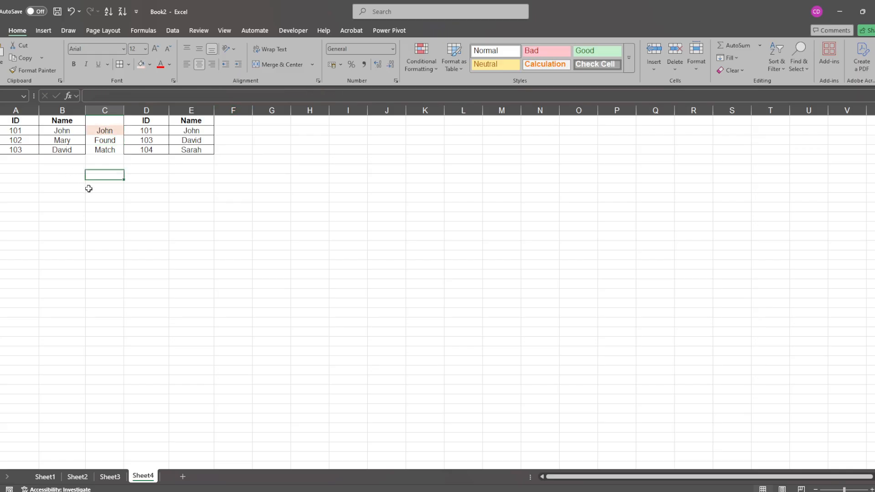
click(89, 187)
click(105, 129)
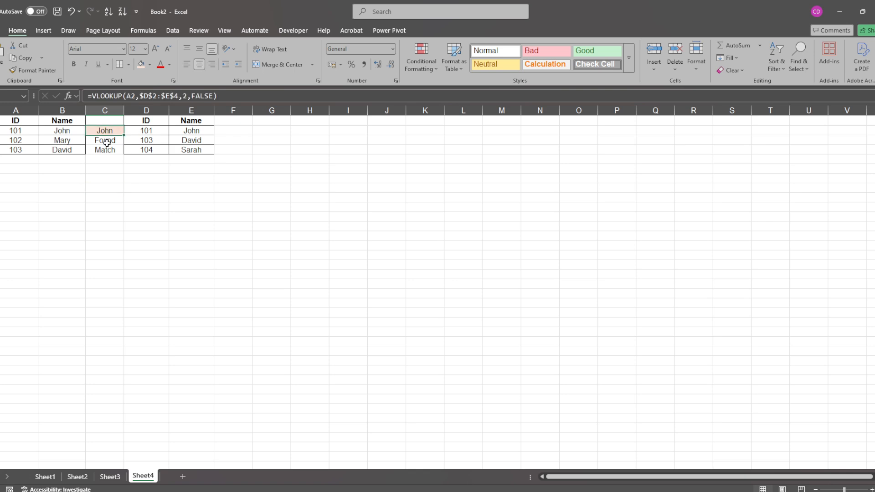
- Review the IF and ISNA lookup formula in cell C3 and shade the cell light blue
click(107, 142)
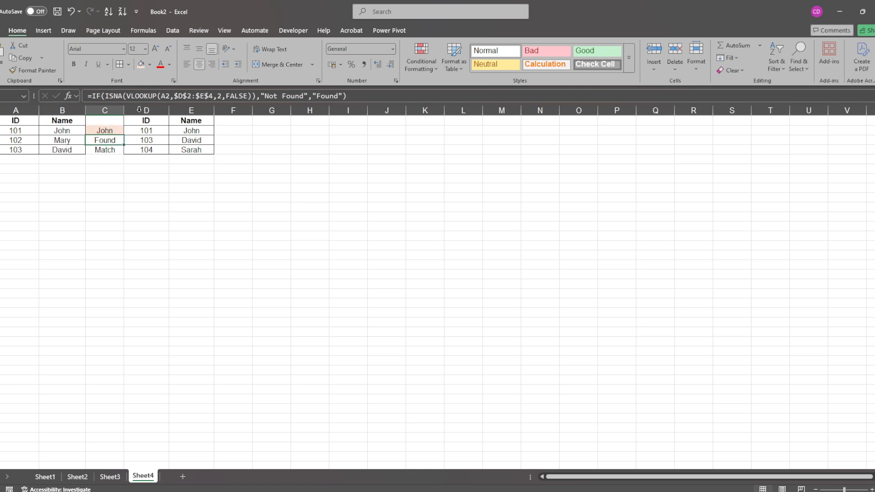
click(362, 97)
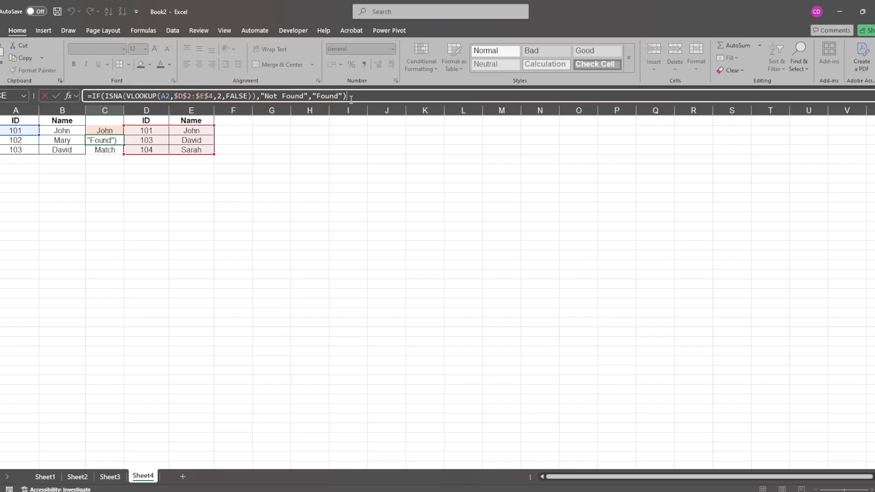
key(Return)
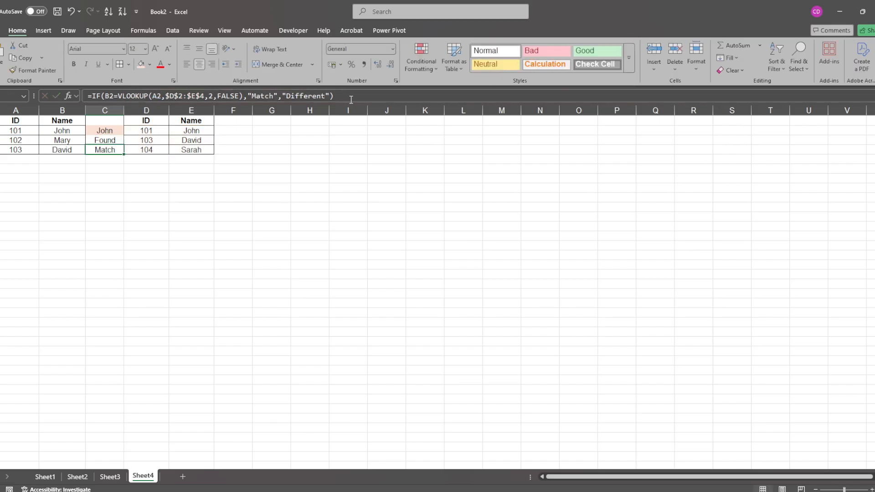
click(115, 140)
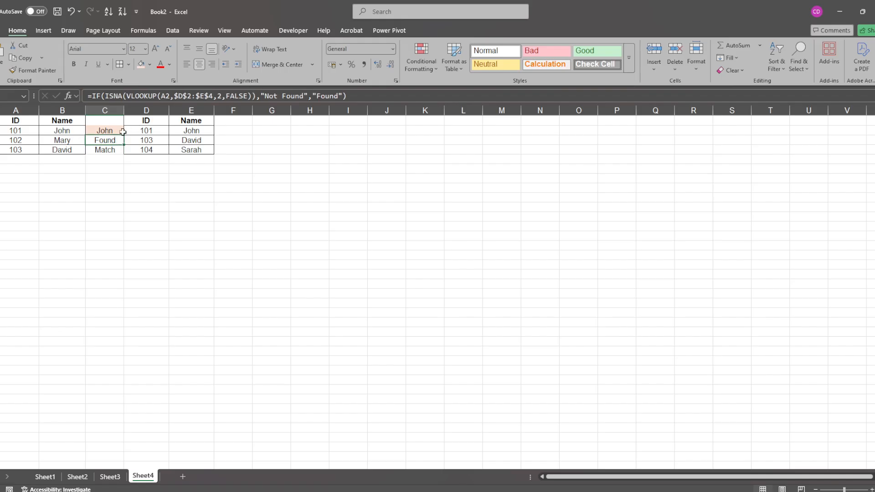
click(152, 64)
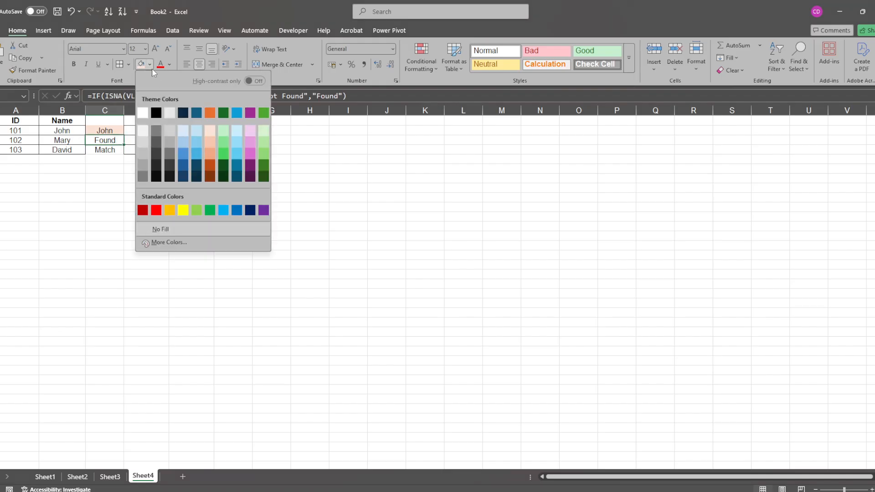
click(195, 133)
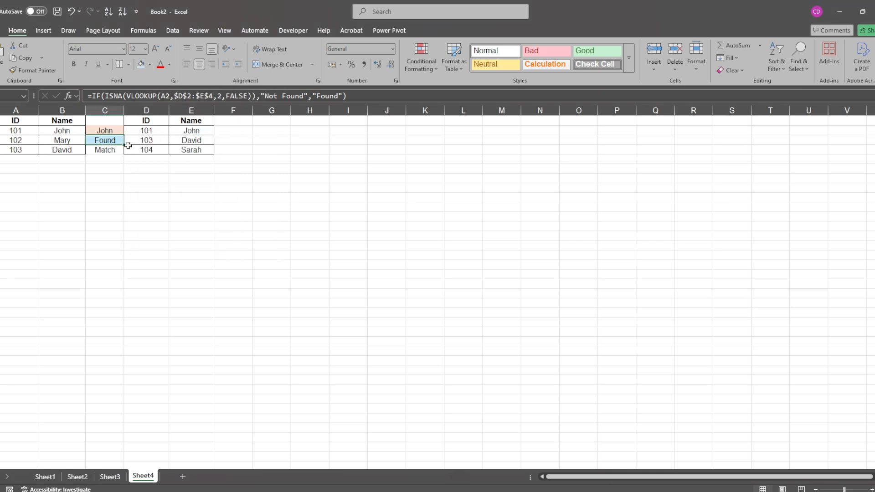
- Review the IF formula returning Match or Different in cell C4 and open the fill colour choices for that cell
click(108, 151)
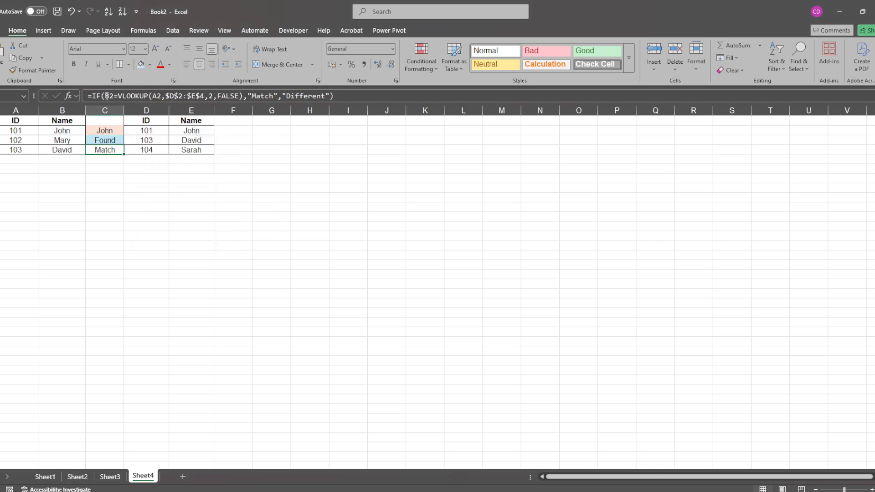
click(362, 97)
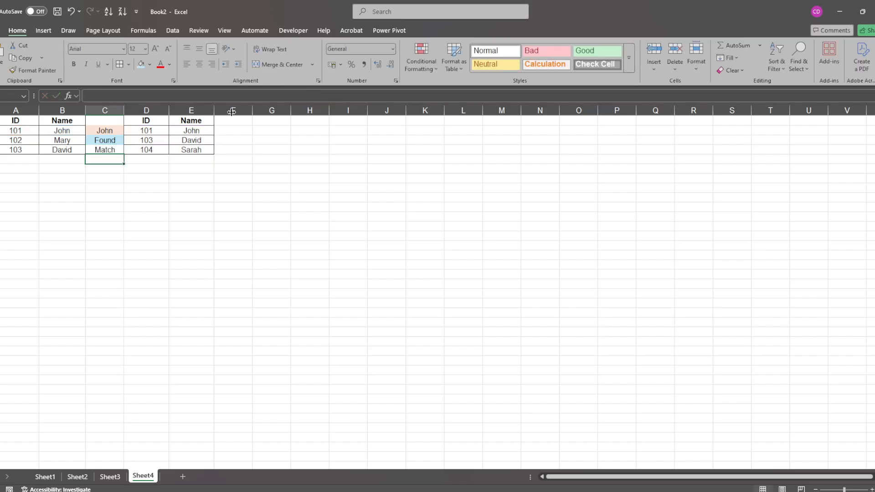
click(90, 151)
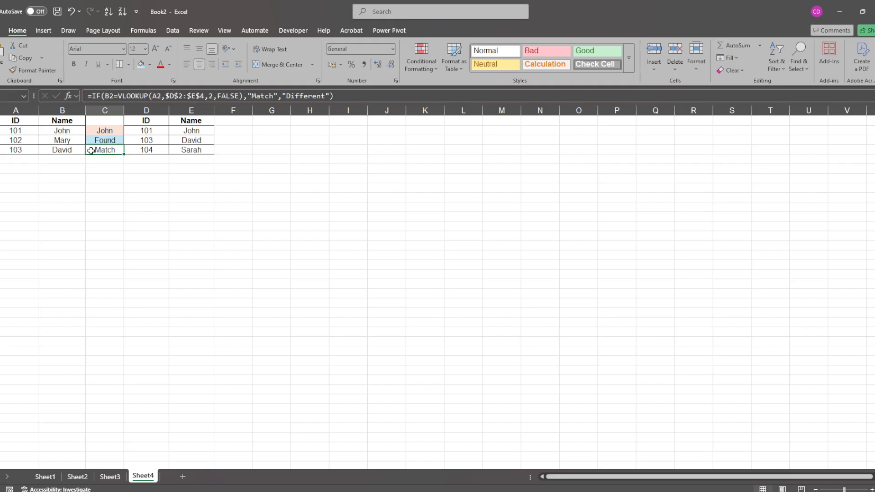
click(149, 64)
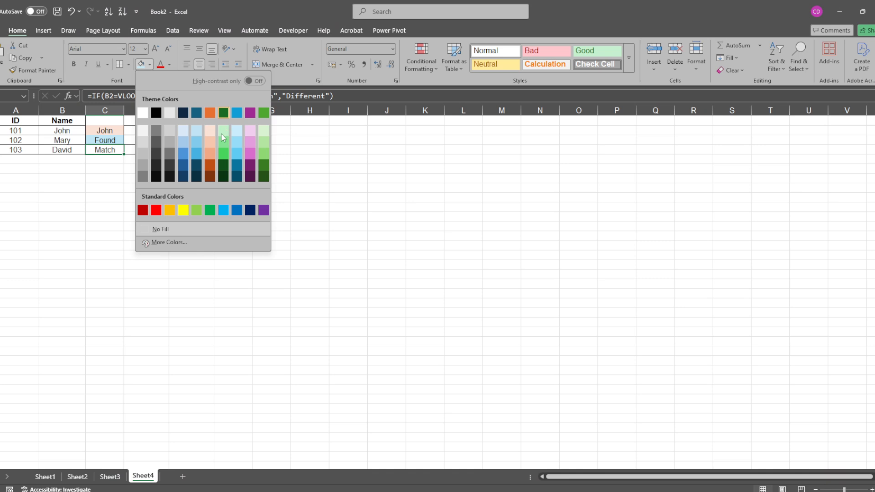